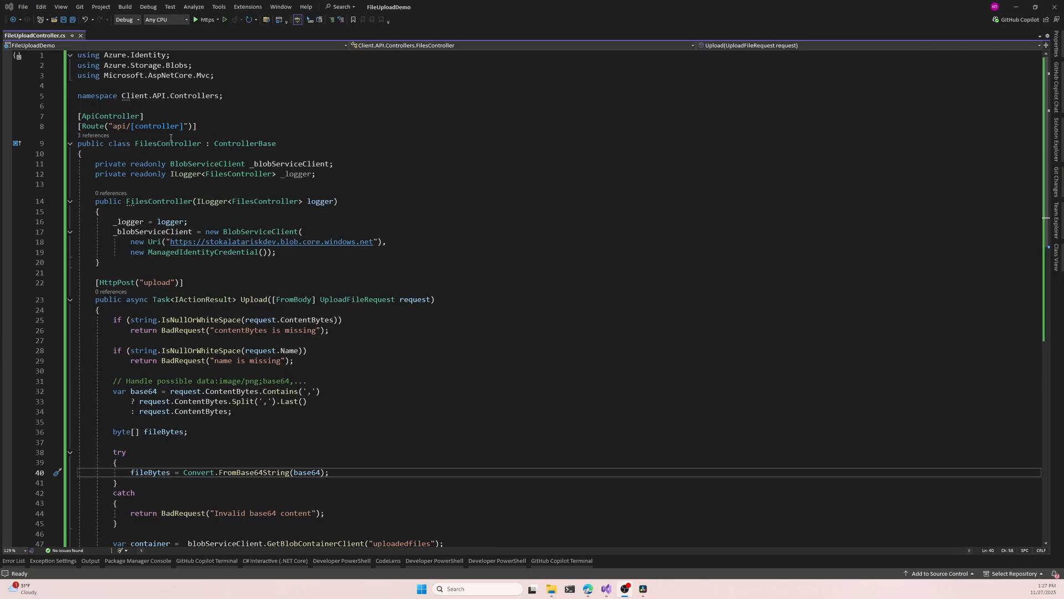
# Examine the Upload method in FileUploadController.cs, from request validation and base64 decoding to the blob container upload and returned result
pyautogui.scroll(-6, 186, 218)
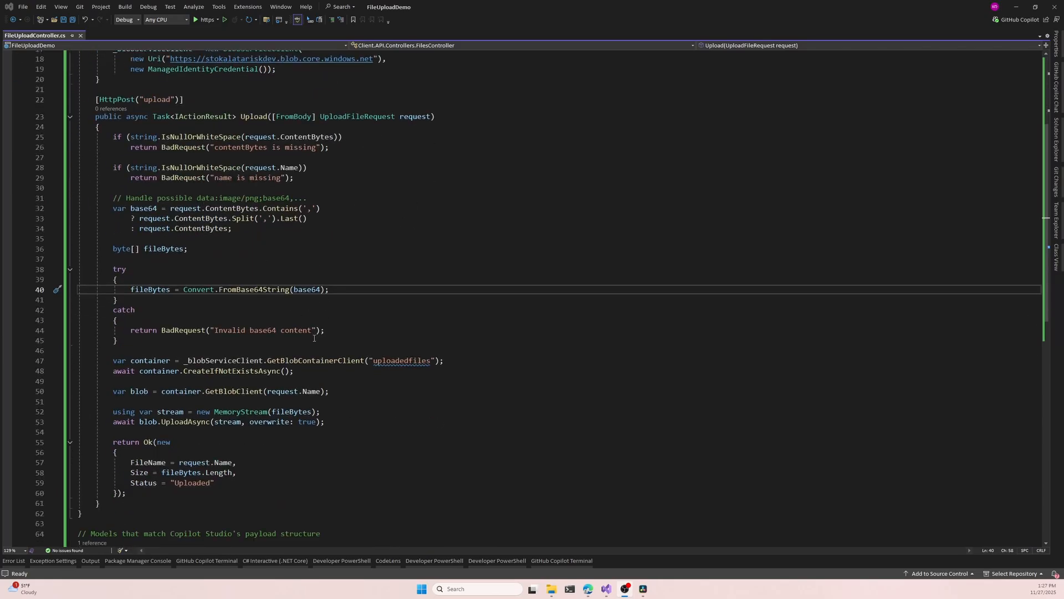
pyautogui.moveTo(455, 361); pyautogui.dragTo(254, 371)
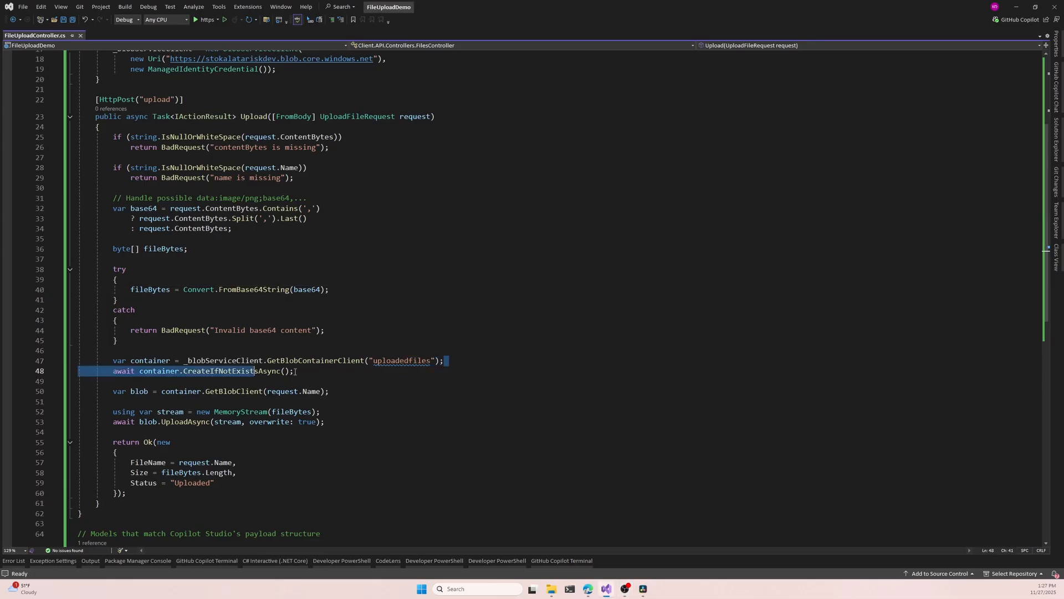
pyautogui.click(316, 360)
pyautogui.scroll(-2, 365, 399)
pyautogui.moveTo(338, 371); pyautogui.dragTo(206, 412)
pyautogui.scroll(-6, 263, 454)
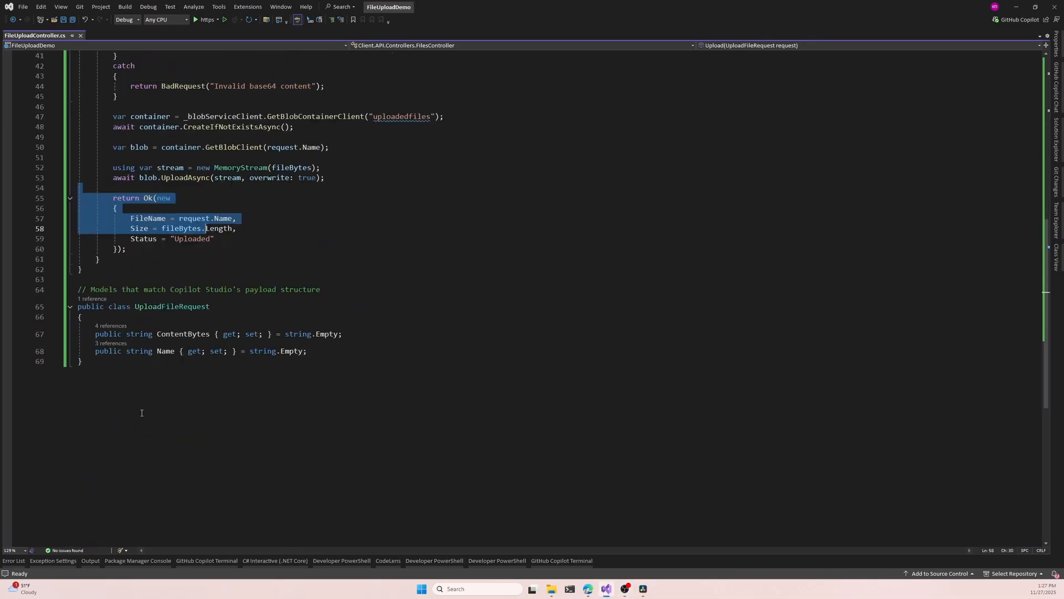
# Examine the UploadFileRequest model class with its ContentBytes and Name properties, and return to the controller code
pyautogui.moveTo(111, 361); pyautogui.dragTo(78, 306)
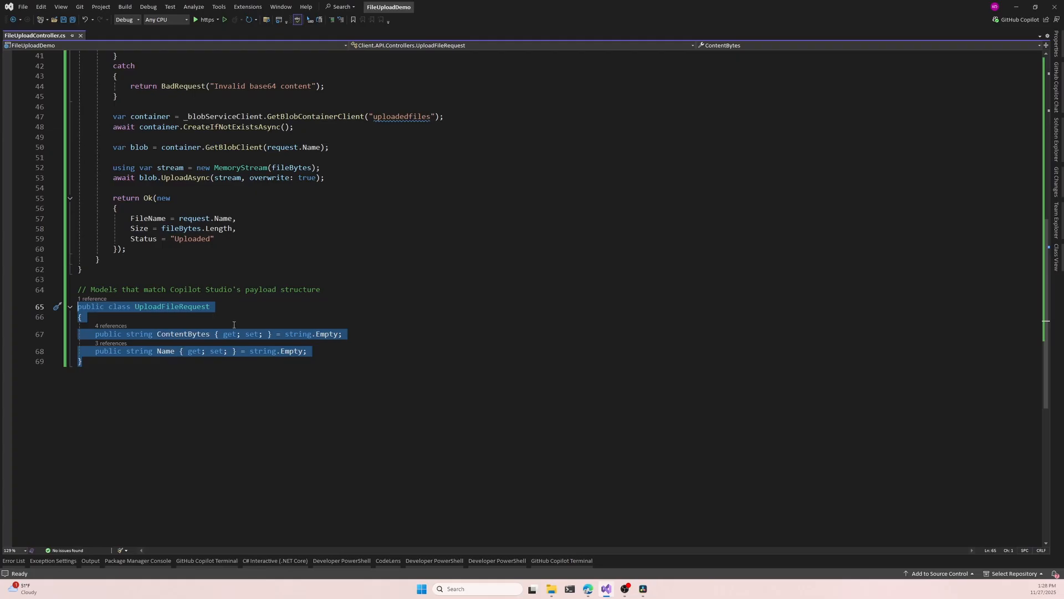
pyautogui.click(196, 337)
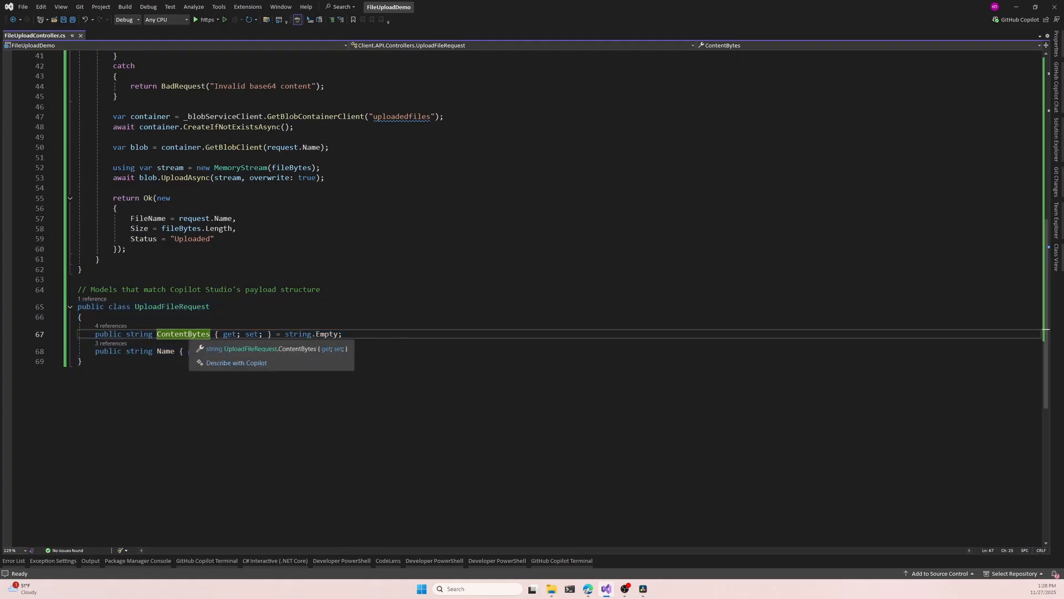
pyautogui.click(241, 384)
pyautogui.scroll(12, 241, 384)
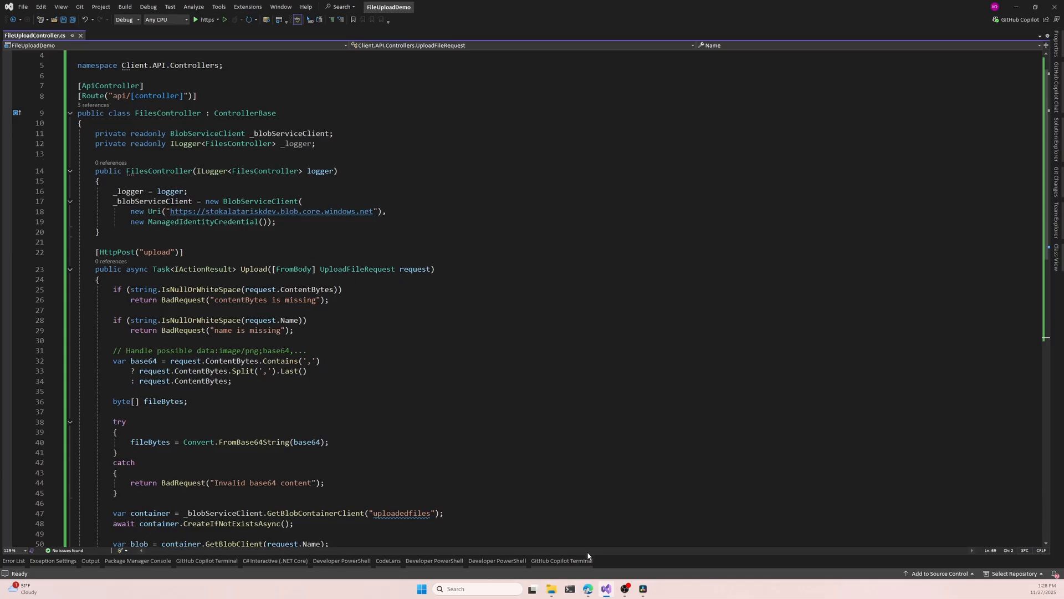
# Switch to Copilot Studio in the browser, open the File Upload Agent and look through its overview
pyautogui.click(588, 589)
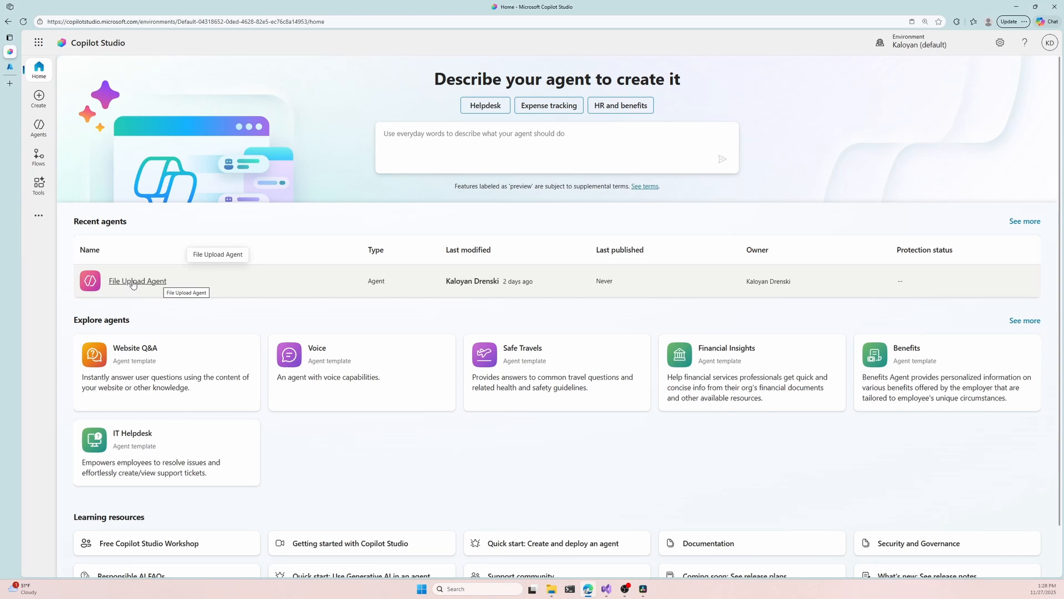
pyautogui.click(133, 282)
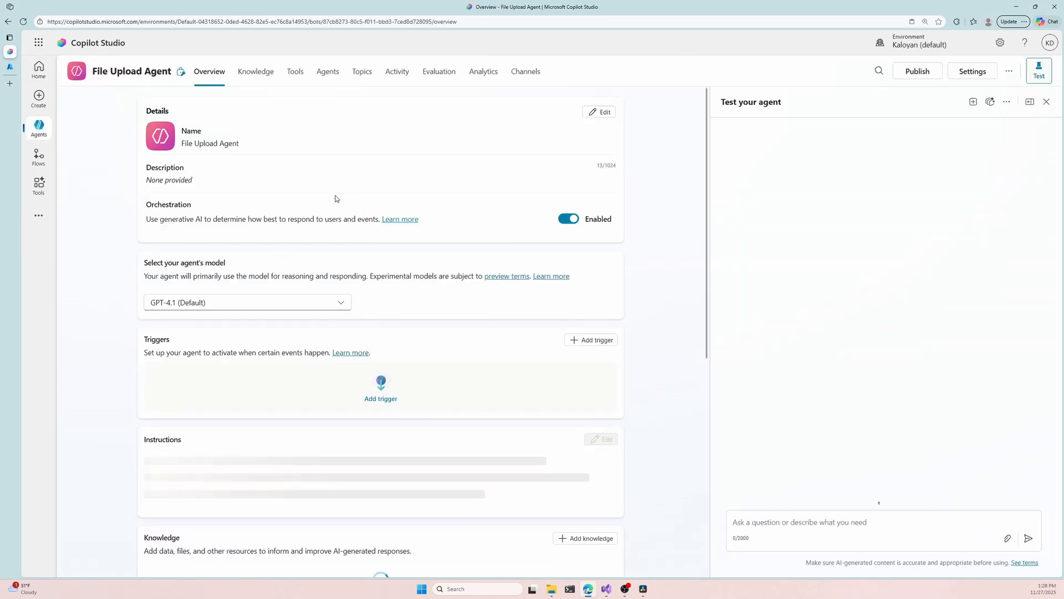
pyautogui.scroll(-8, 355, 188)
pyautogui.scroll(8, 395, 173)
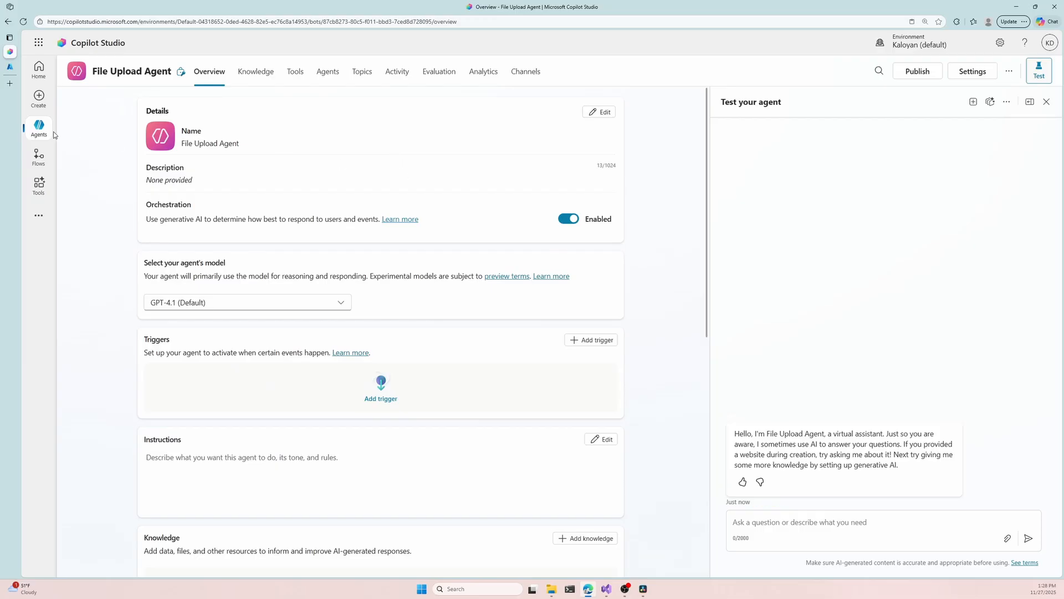
# Open the File Upload Flow in the designer and expand its "When an agent calls the flow" trigger
pyautogui.click(39, 156)
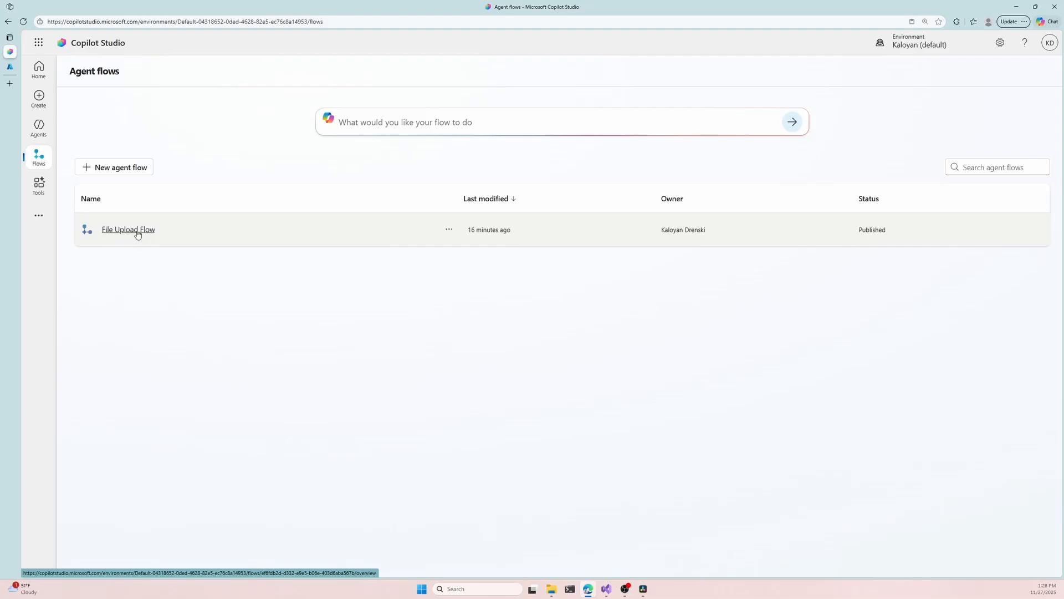
pyautogui.click(138, 233)
pyautogui.click(230, 73)
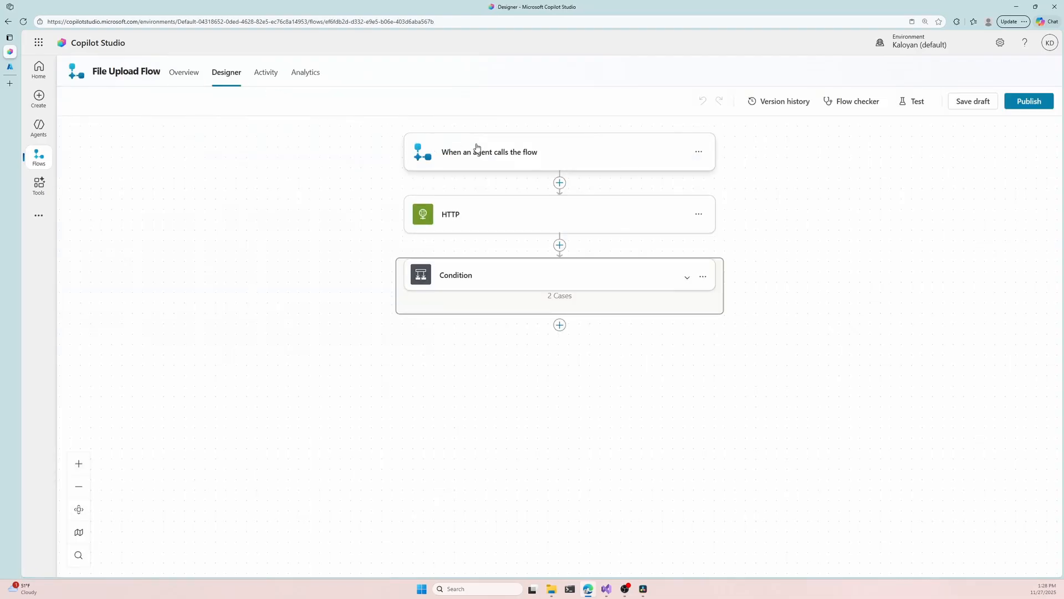
pyautogui.click(461, 163)
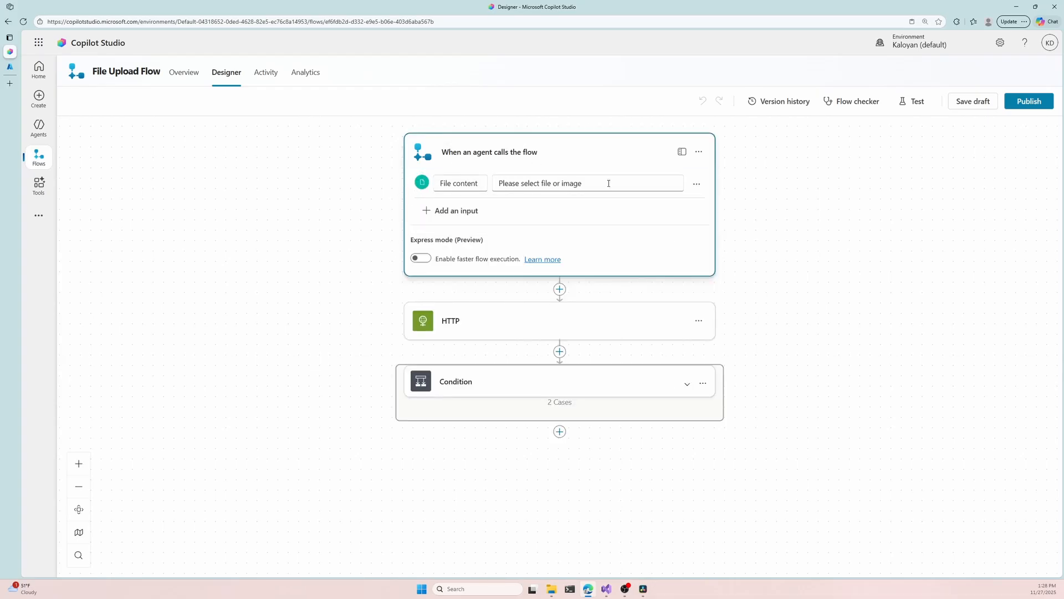
# Expand the flow's HTTP action and review its URI, POST method and the file content and name tokens in the body
pyautogui.click(473, 326)
pyautogui.scroll(-2, 437, 321)
pyautogui.moveTo(550, 290); pyautogui.dragTo(470, 281)
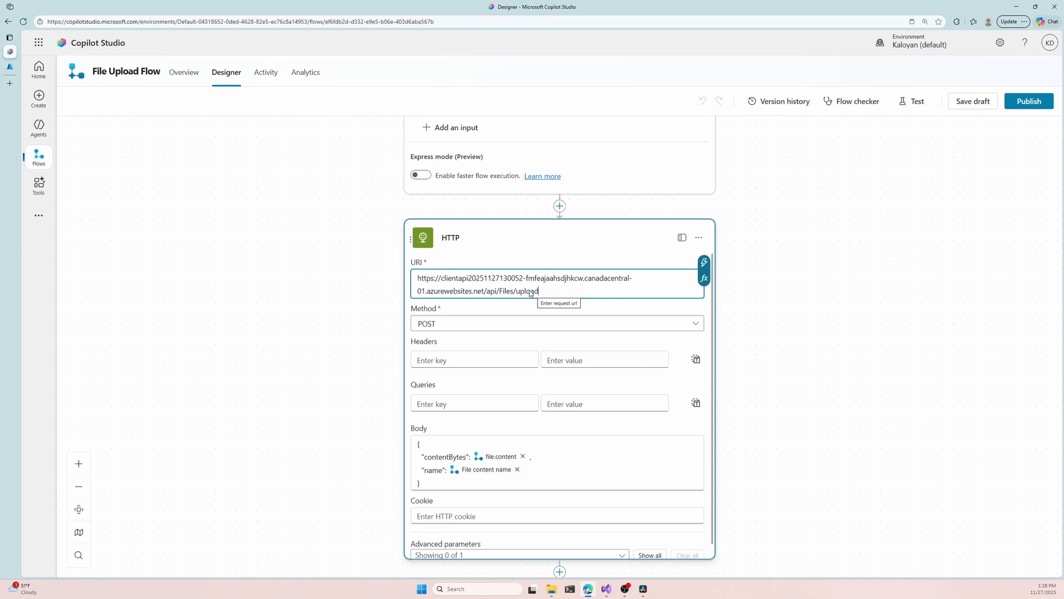
pyautogui.scroll(-1, 380, 304)
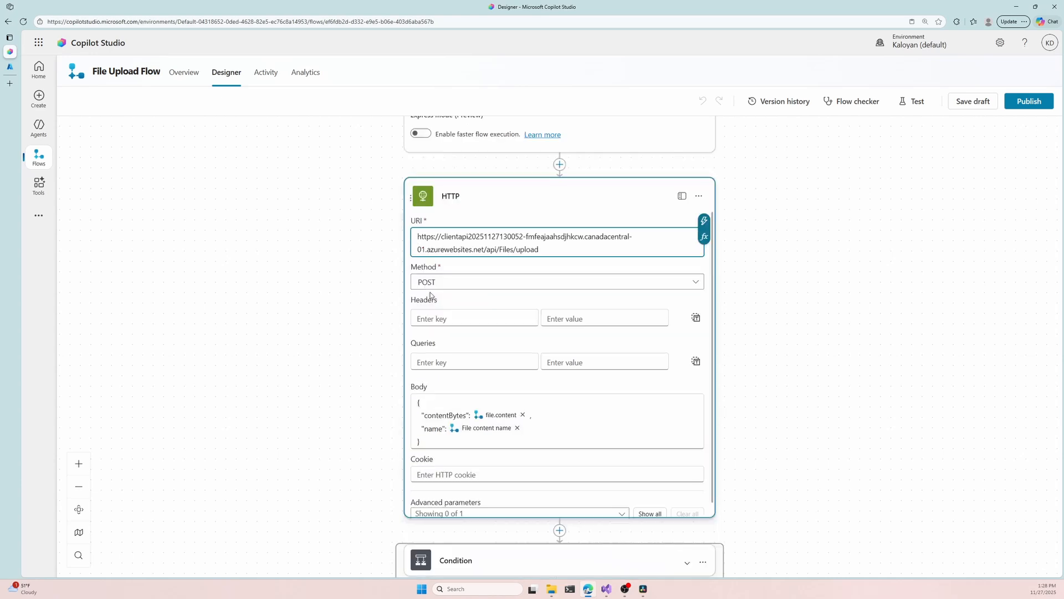
pyautogui.scroll(-2, 427, 292)
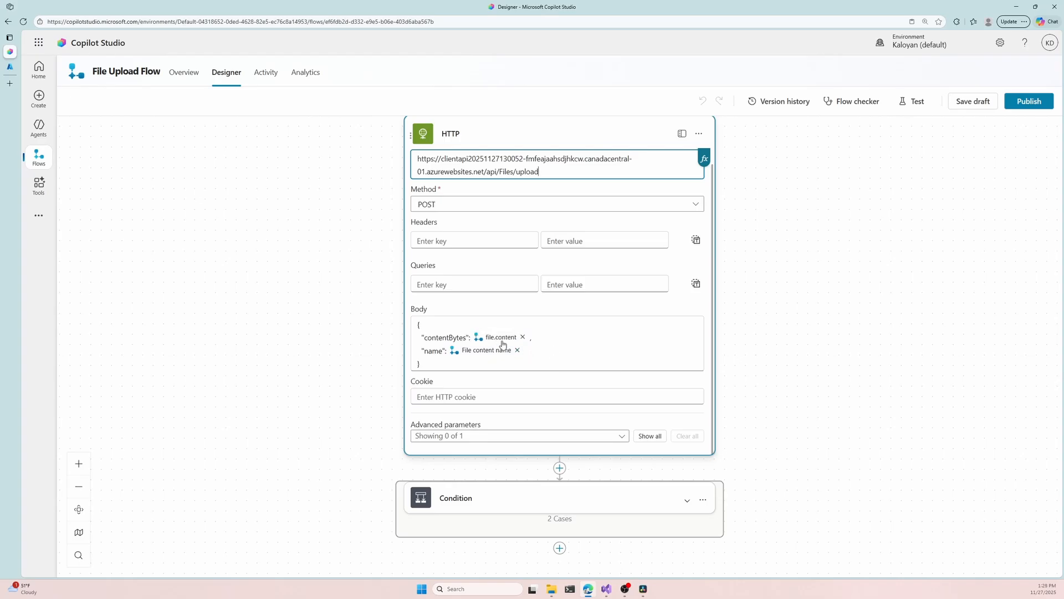
pyautogui.moveTo(503, 344)
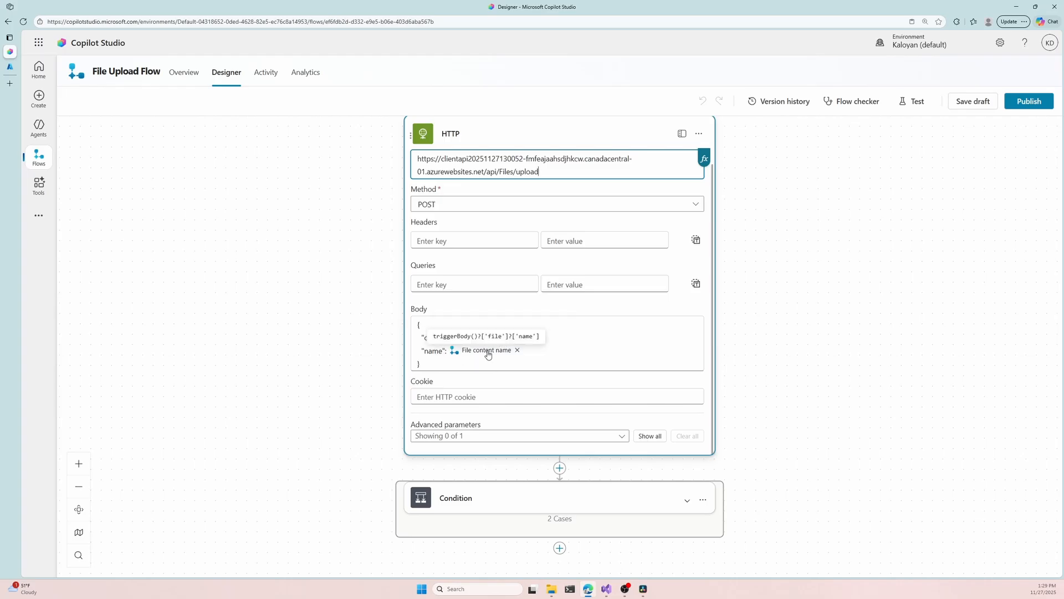
pyautogui.click(529, 352)
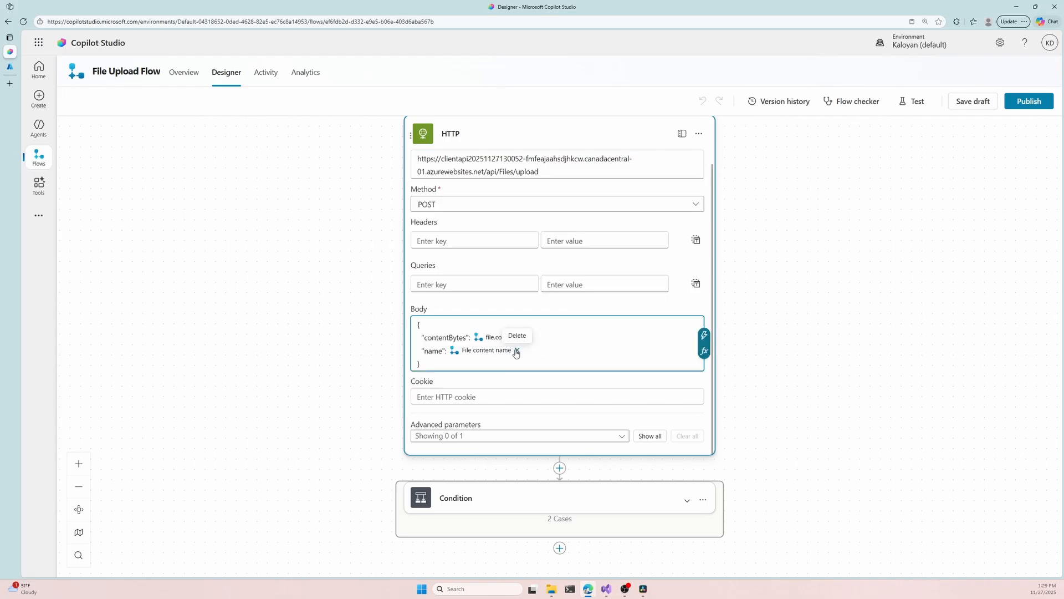
pyautogui.click(532, 337)
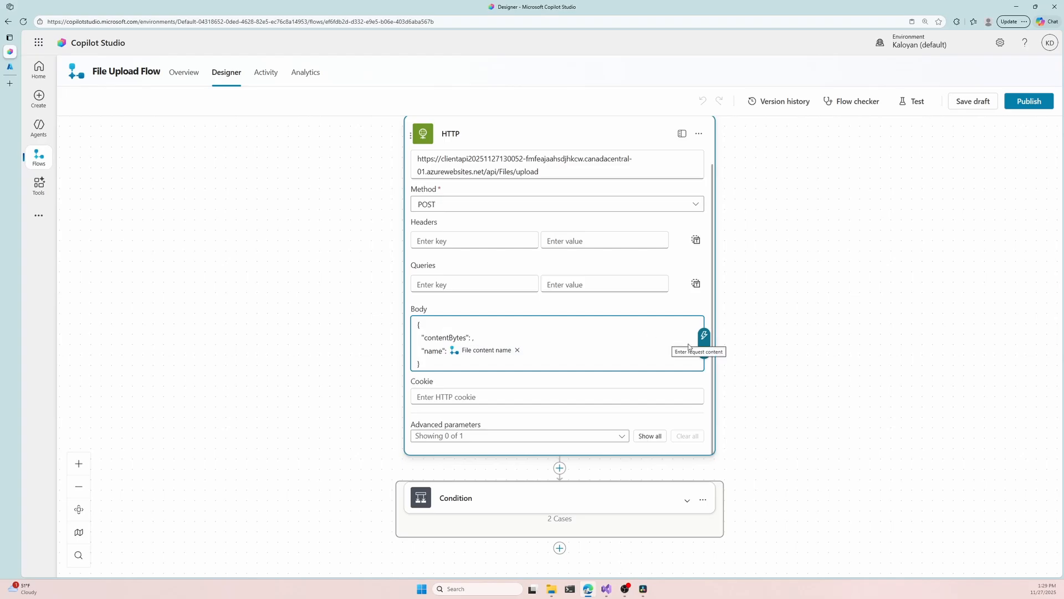
pyautogui.click(704, 350)
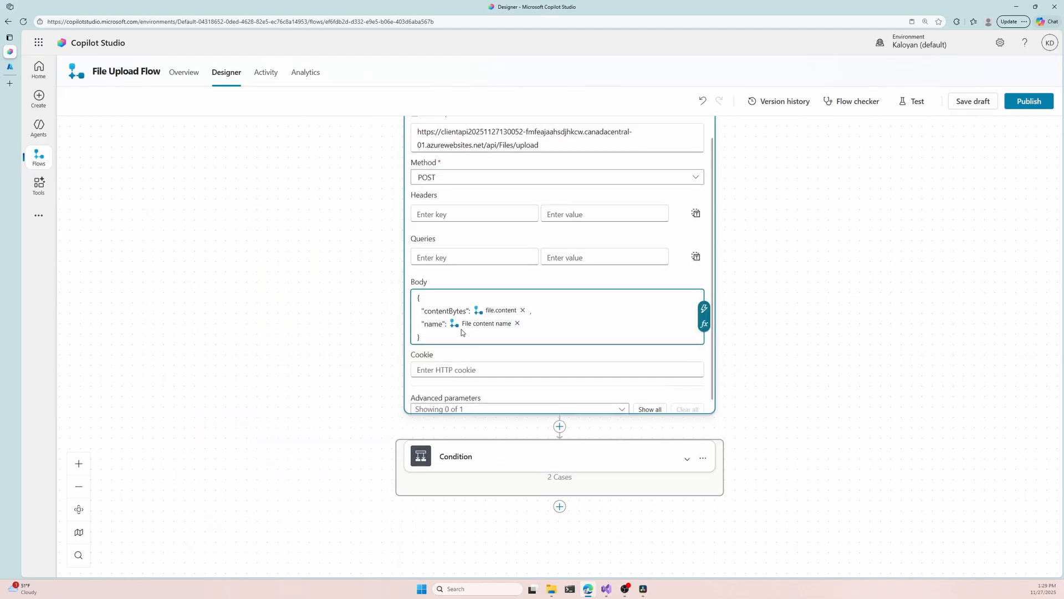
# Expand the Condition and review its status code expression and the agent responses in the True and False branches
pyautogui.scroll(-1, 542, 334)
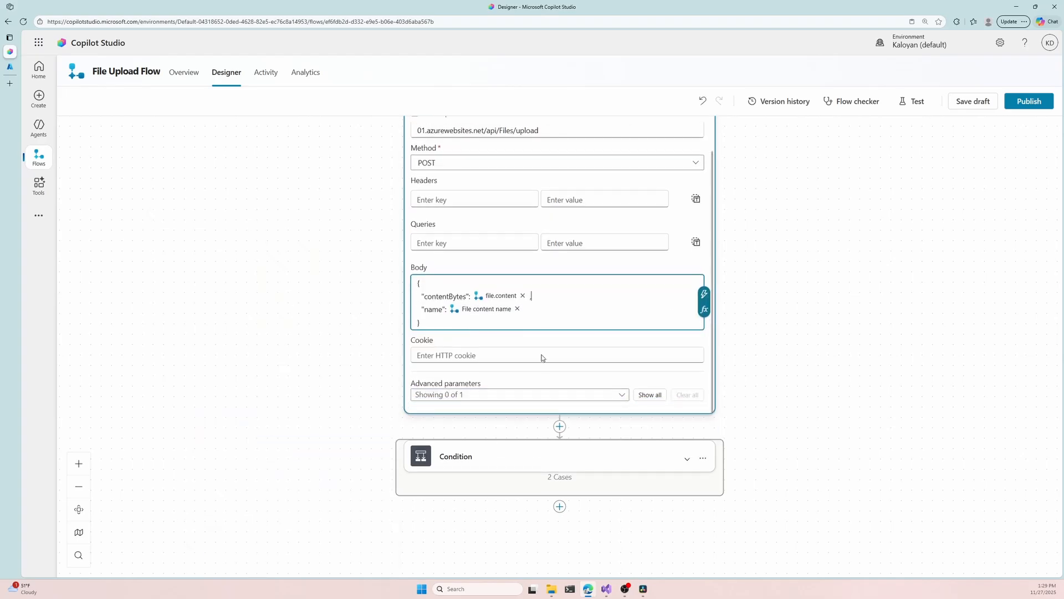
pyautogui.click(586, 464)
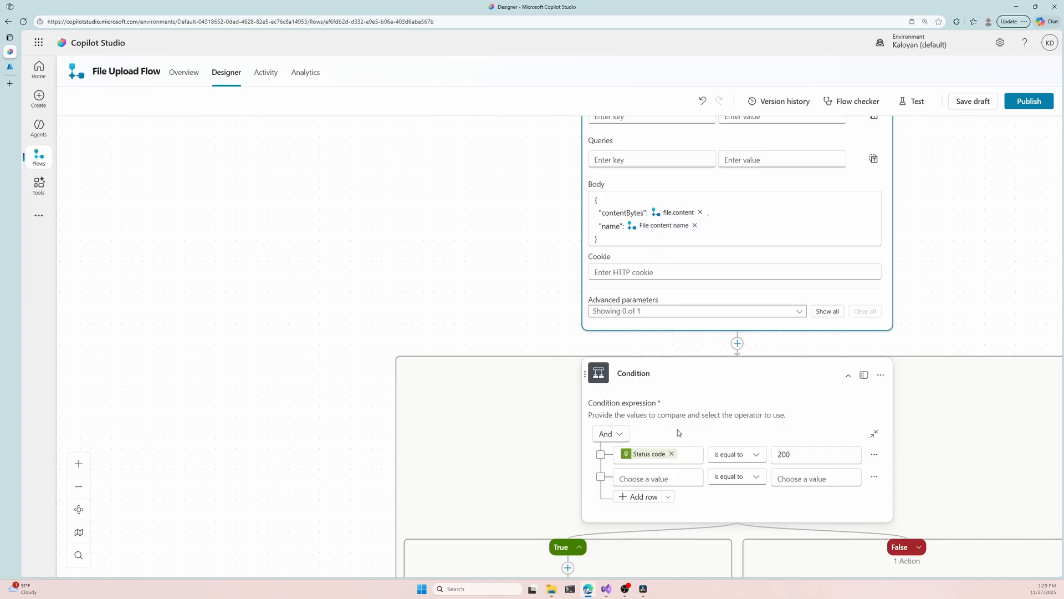
pyautogui.scroll(-3, 990, 431)
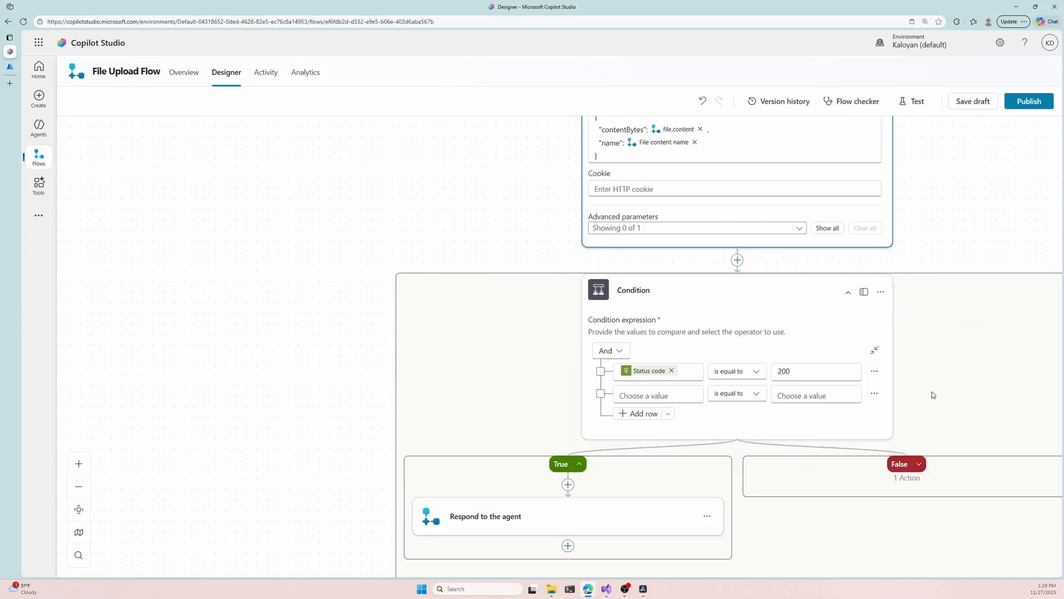
pyautogui.click(594, 505)
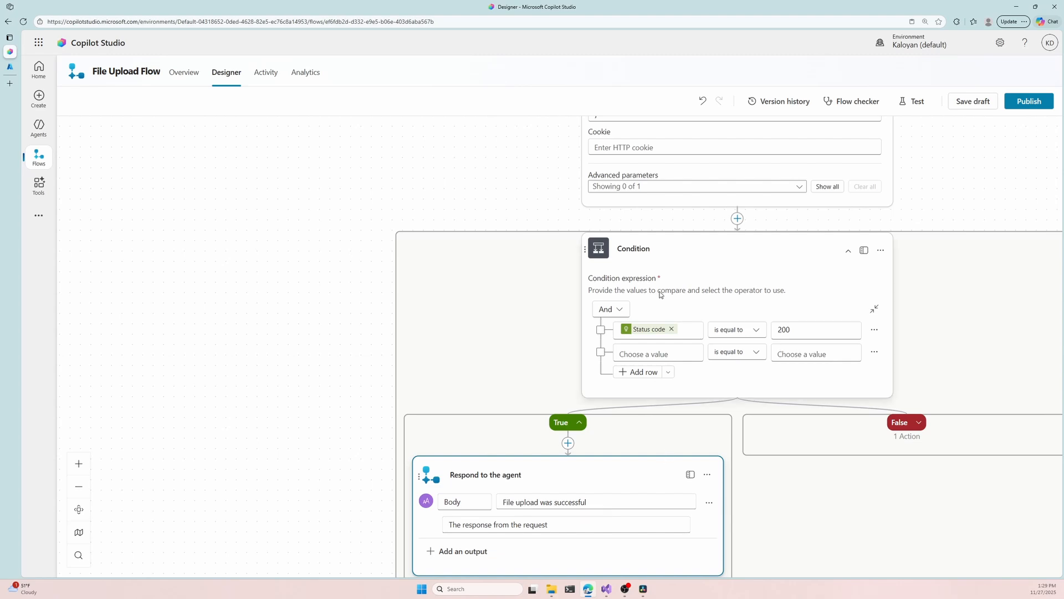
pyautogui.click(909, 423)
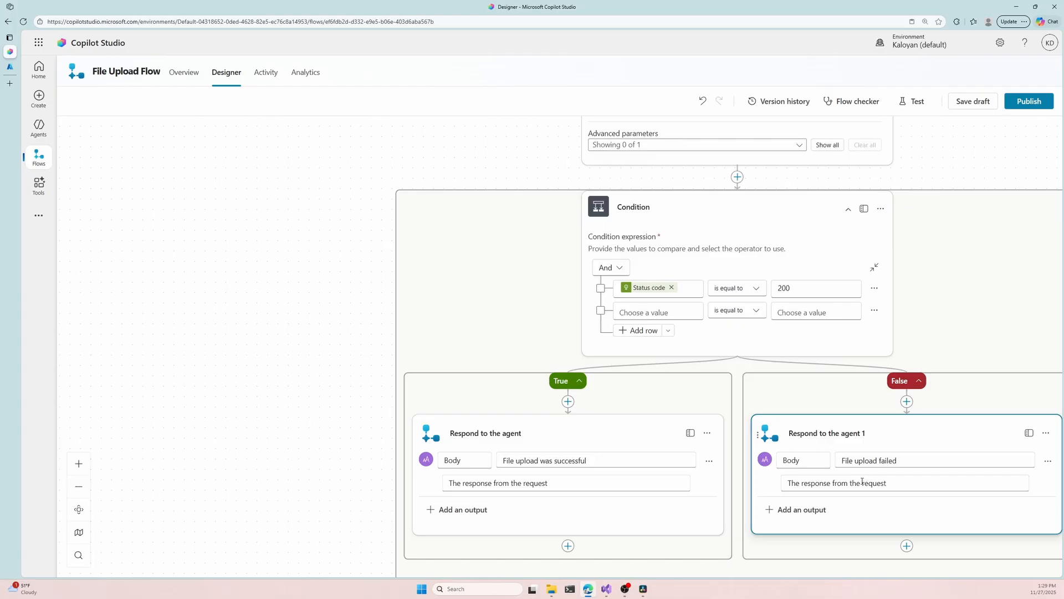
pyautogui.scroll(10, 684, 395)
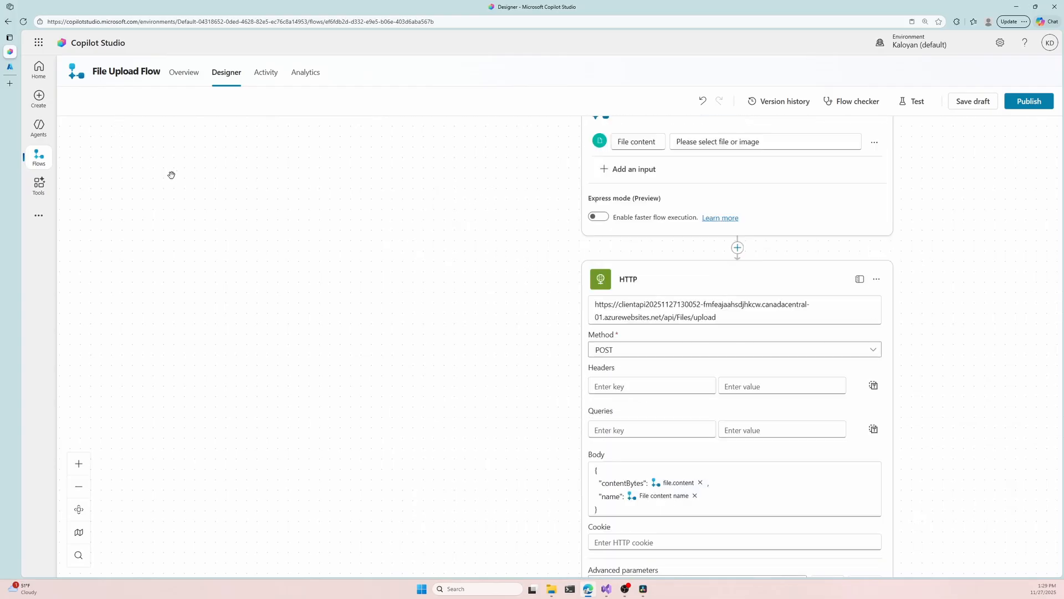
# Return to the File Upload Agent and open its custom File Upload topic
pyautogui.click(51, 132)
pyautogui.click(552, 326)
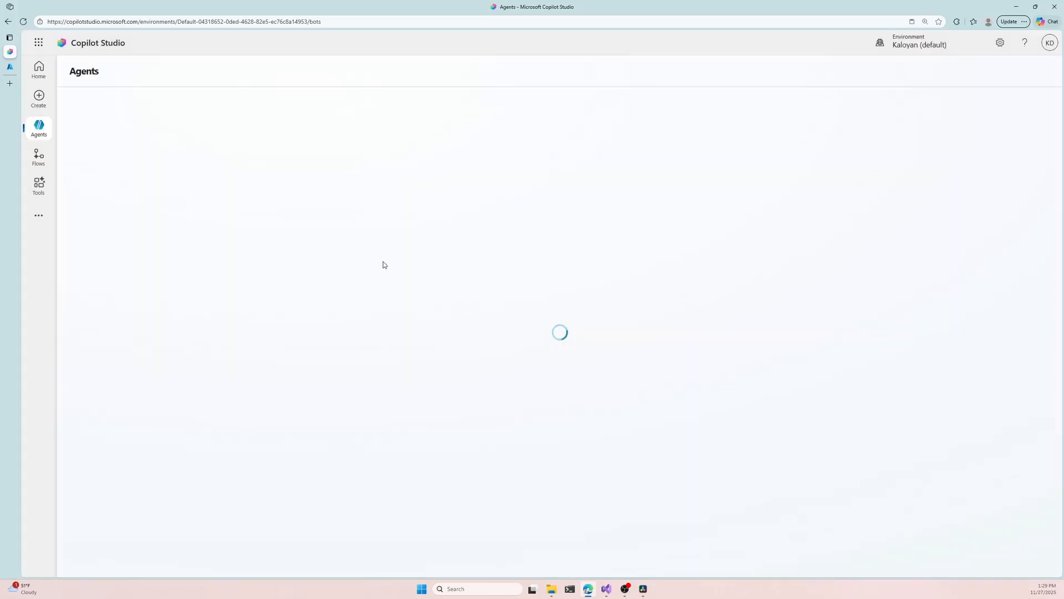
pyautogui.click(148, 172)
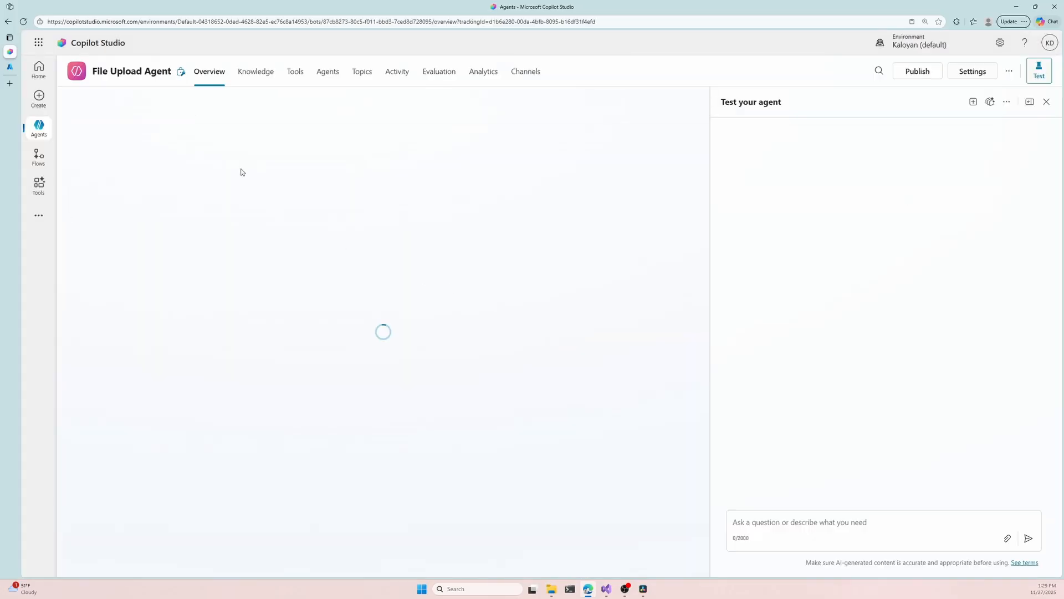
pyautogui.click(362, 71)
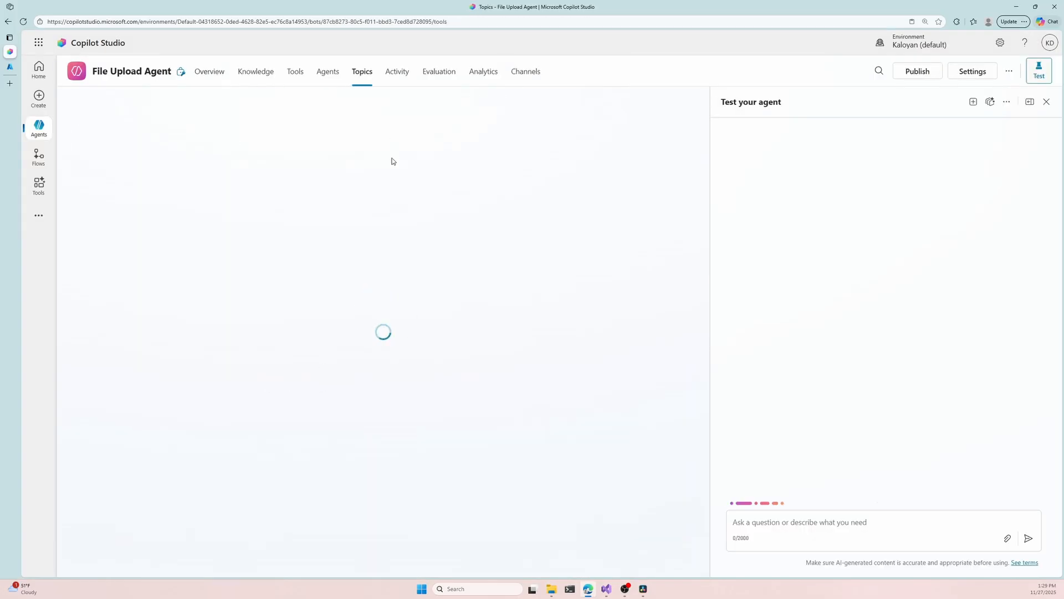
pyautogui.click(119, 185)
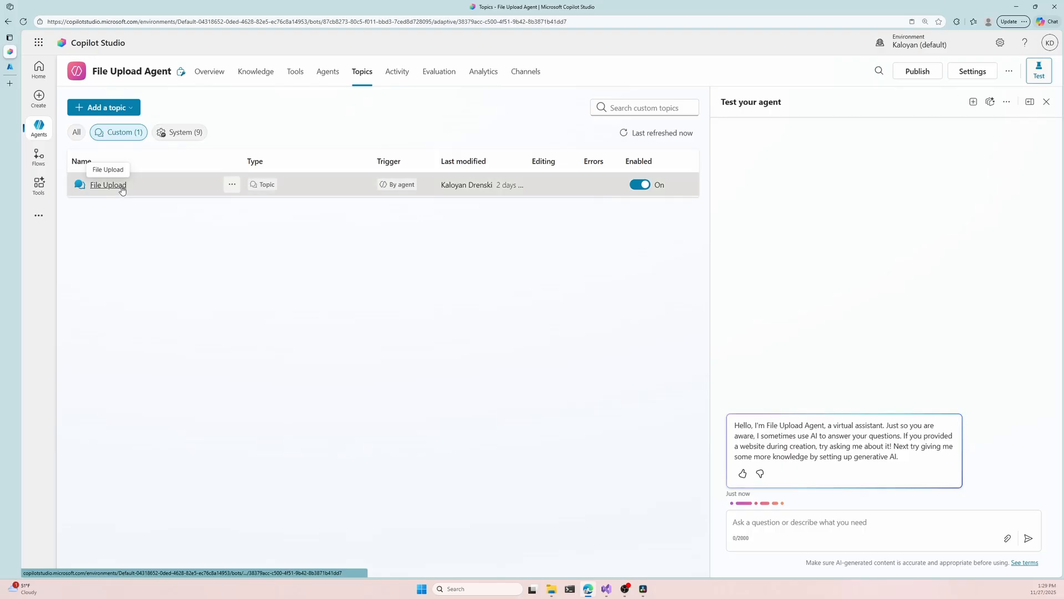
# Review the File Upload topic's description, the file Question node and the Action node that calls the File Upload Flow
pyautogui.scroll(-1, 471, 246)
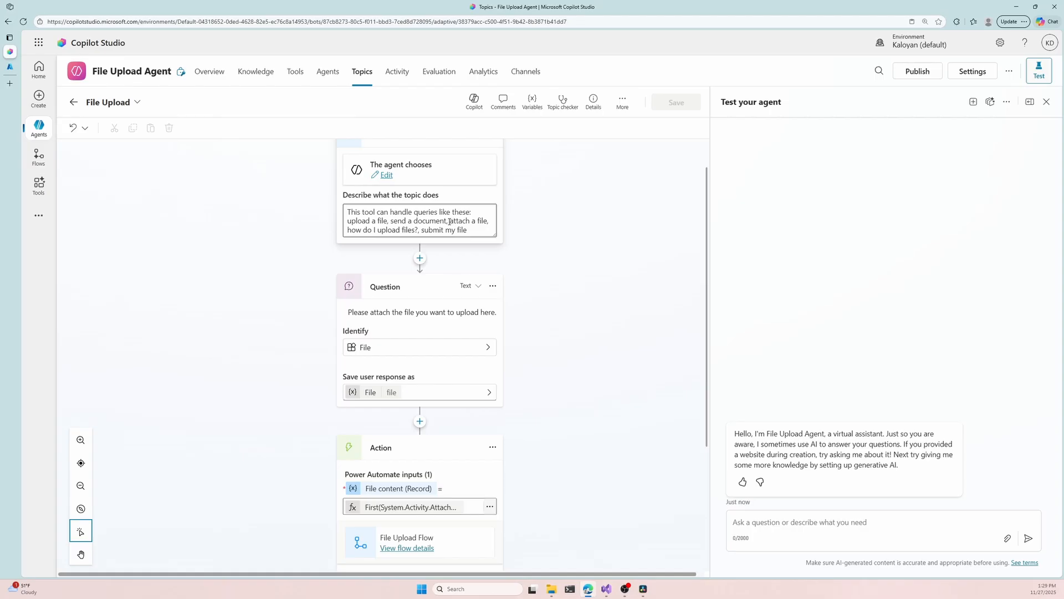
pyautogui.moveTo(466, 232); pyautogui.dragTo(422, 231)
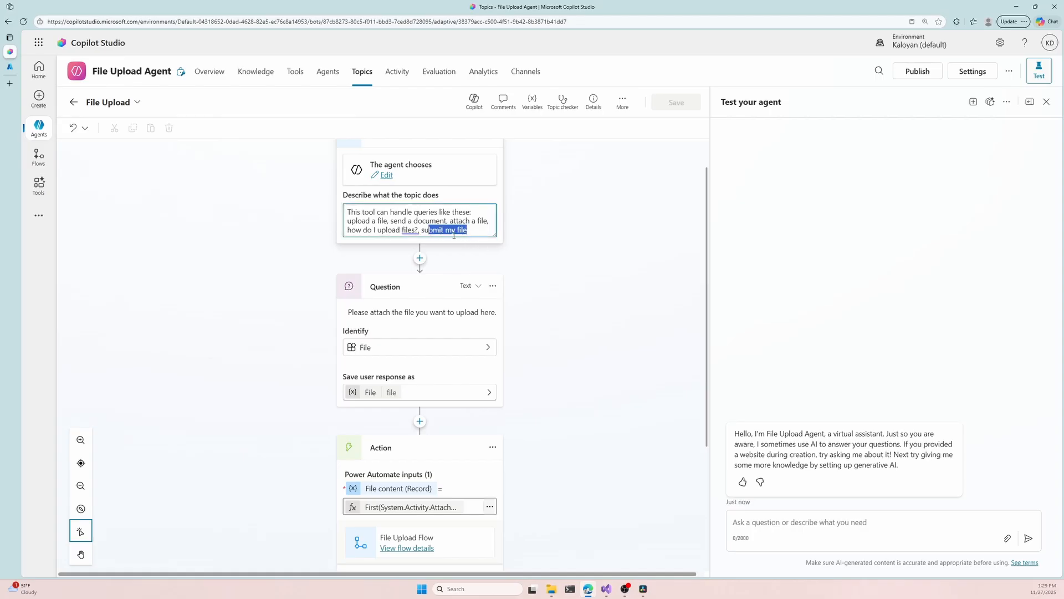
pyautogui.click(551, 247)
pyautogui.click(461, 215)
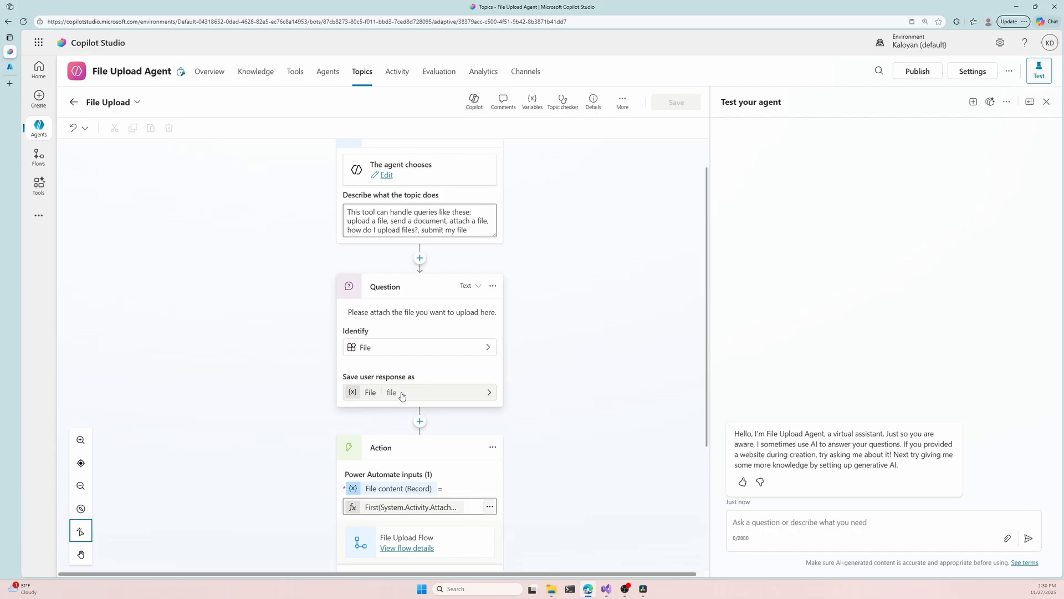
pyautogui.scroll(-3, 418, 372)
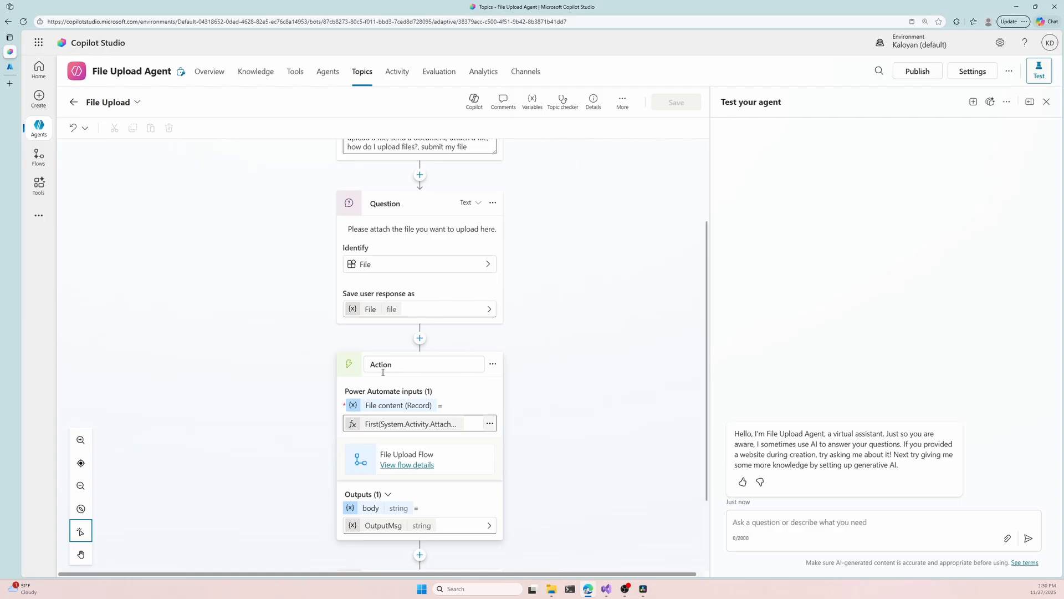
# Look up the File Upload Flow among the tools addable after the Question node, and review the Action's input and output and the Message node
pyautogui.click(419, 338)
pyautogui.moveTo(447, 461)
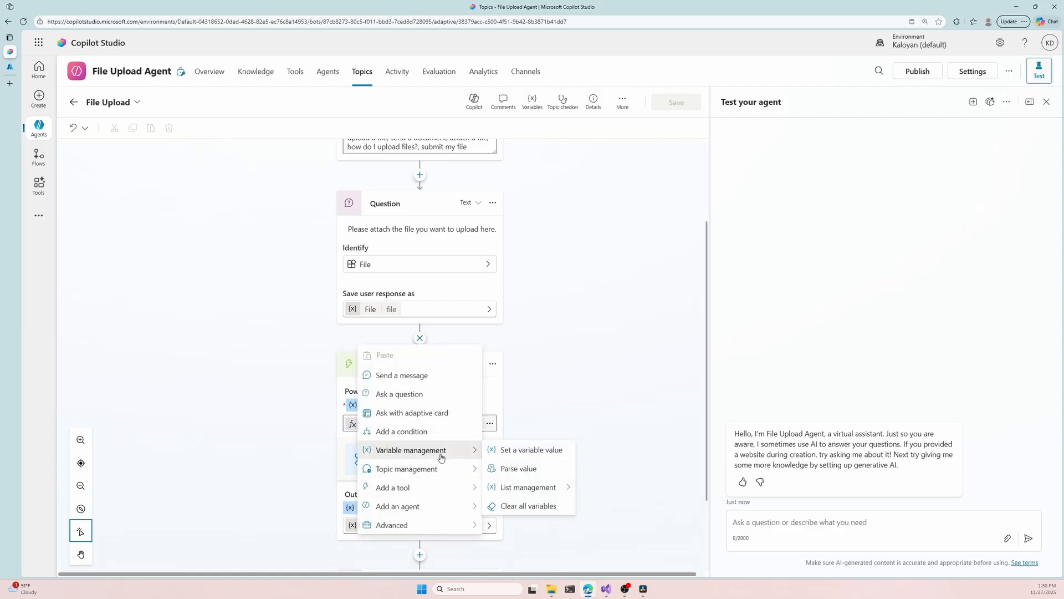
pyautogui.moveTo(433, 489)
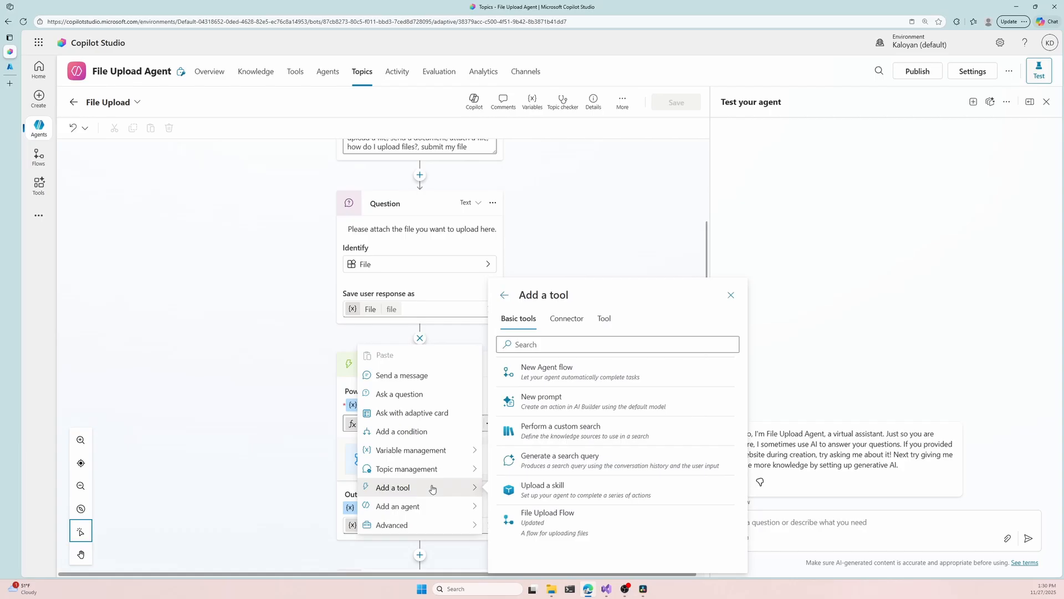
pyautogui.click(566, 524)
pyautogui.scroll(-1, 431, 400)
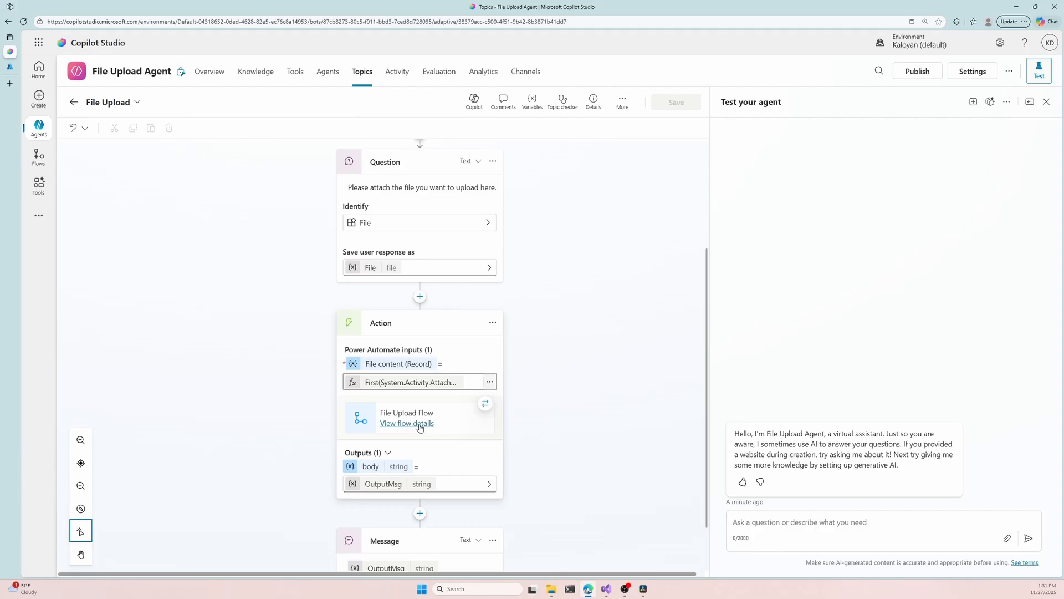
pyautogui.scroll(-1, 421, 427)
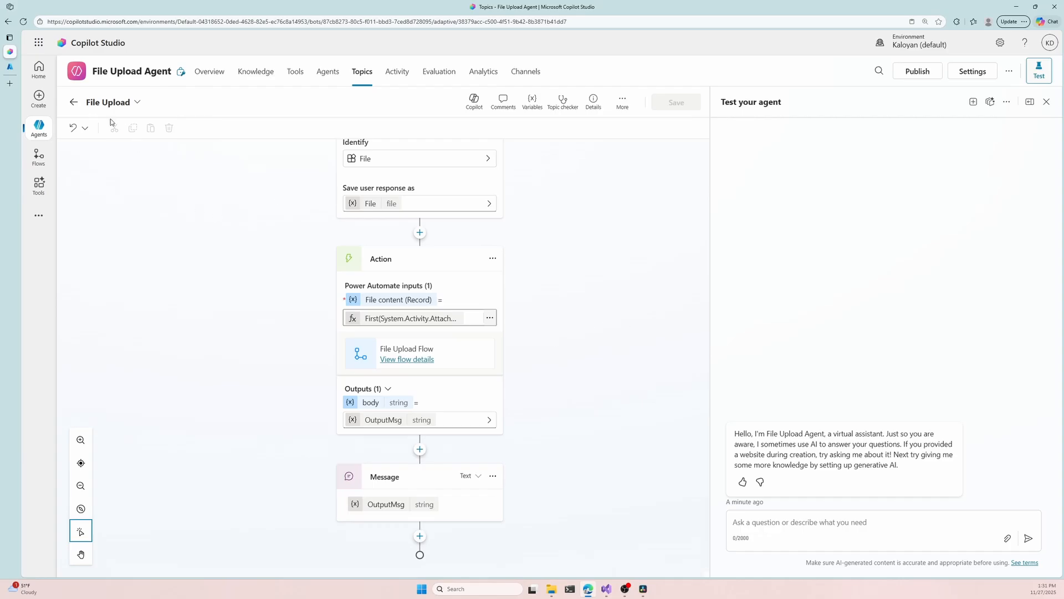
# Reopen the File Upload Agent from the agents list and send "I want to upload a file" in its test chat
pyautogui.click(76, 104)
pyautogui.click(42, 132)
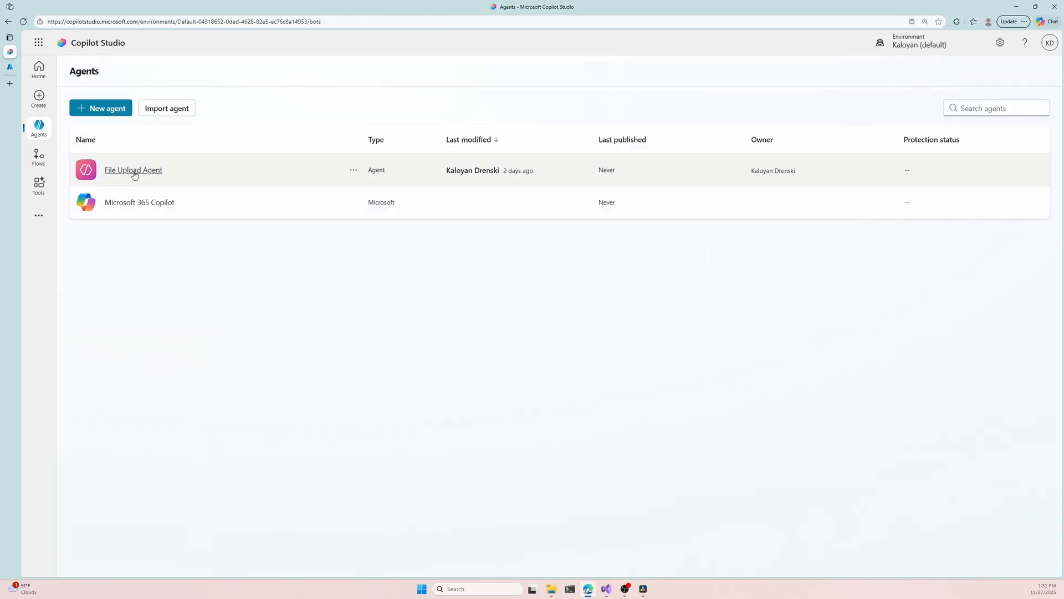
pyautogui.click(138, 176)
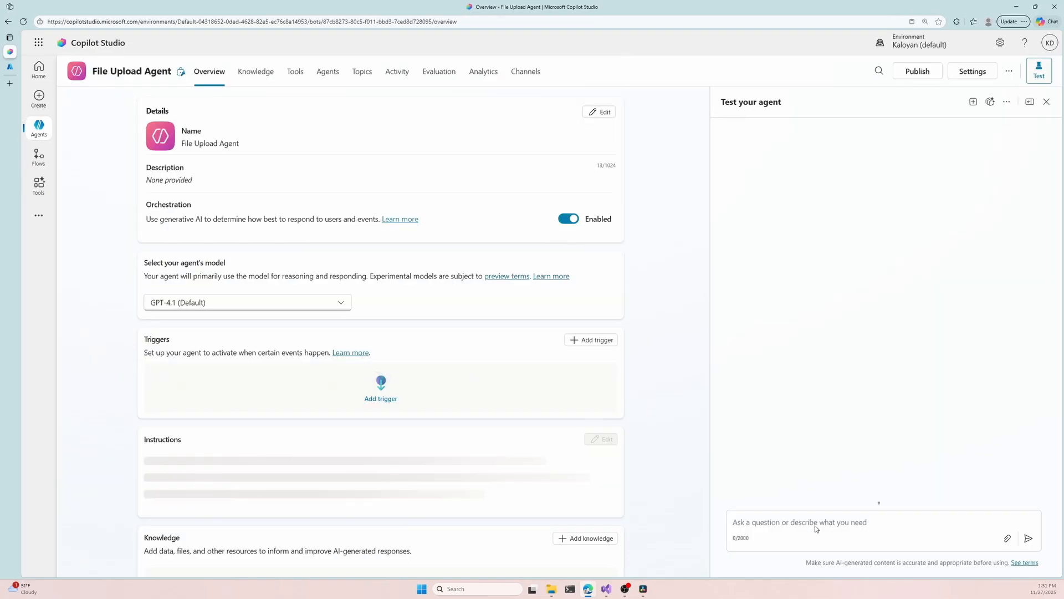
pyautogui.click(813, 521)
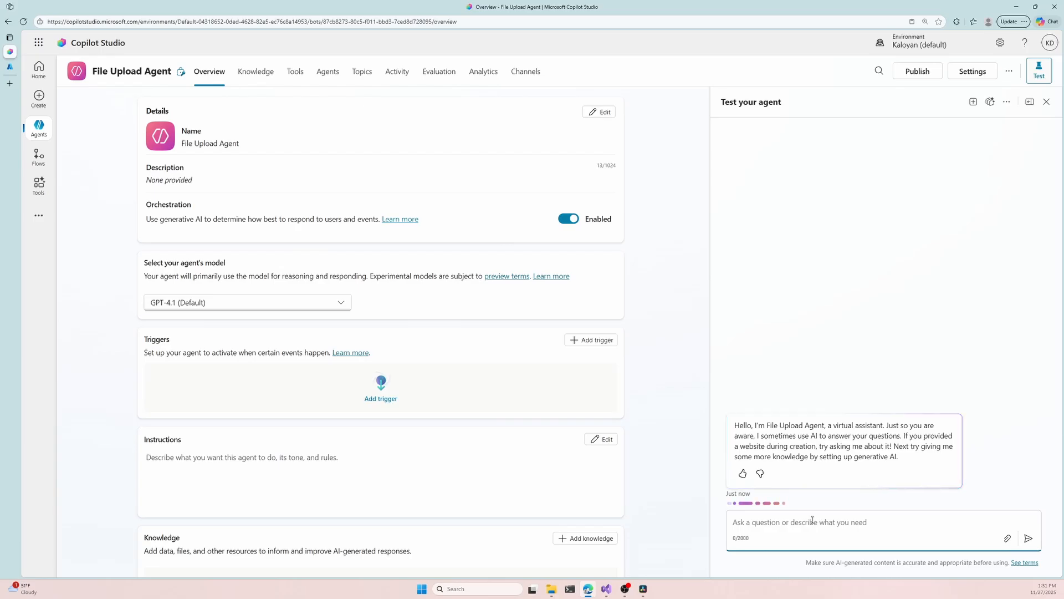
pyautogui.write('I want to upload a file')
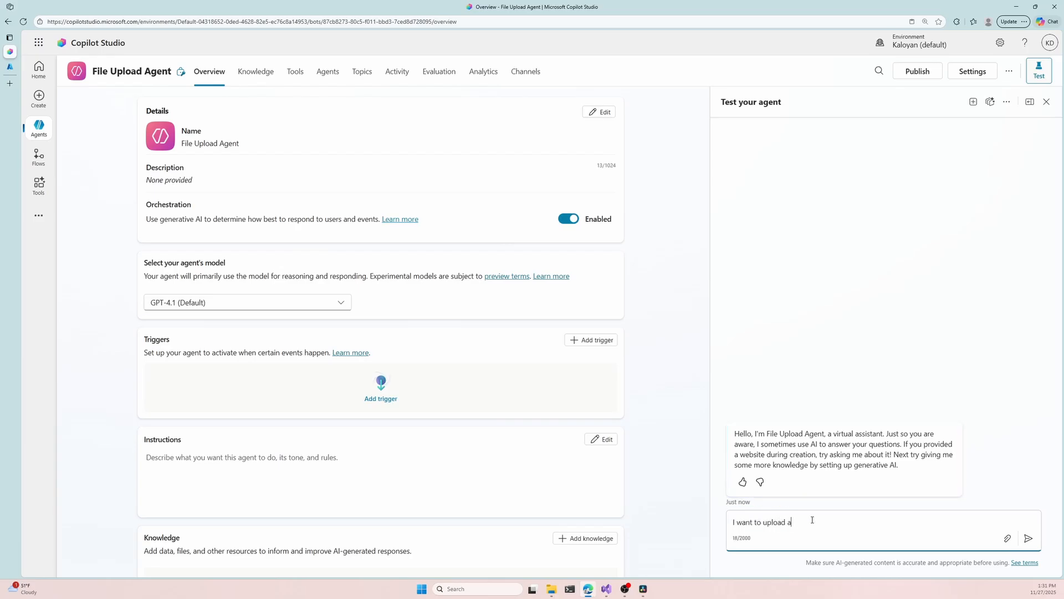
pyautogui.press('Return')
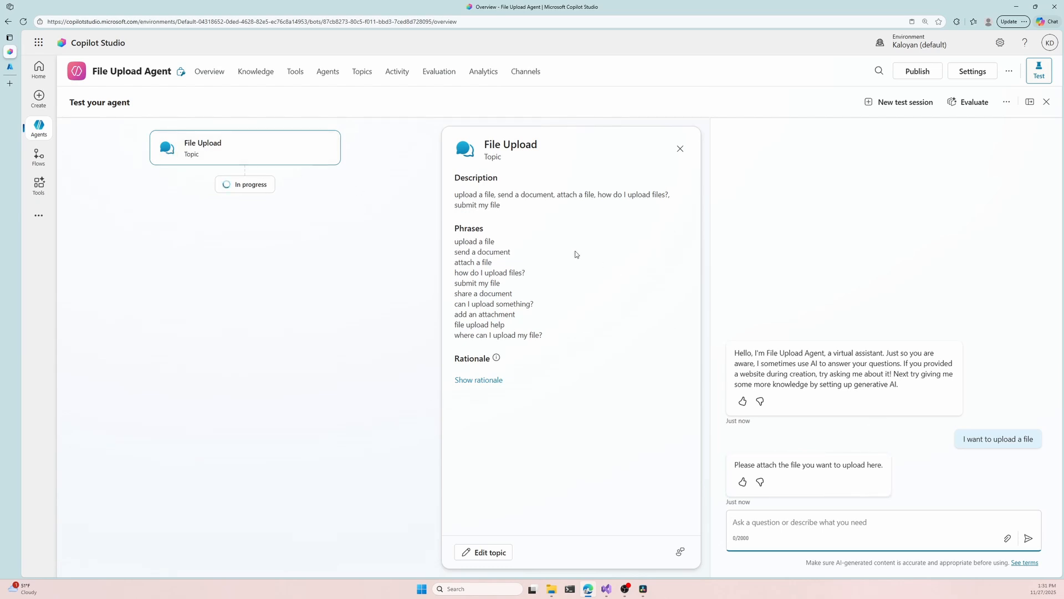
# Review the triggered topic's phrases and the agent's question, and send the "Copilot Studio File Upload to API" image as an attachment
pyautogui.moveTo(454, 228); pyautogui.dragTo(574, 343)
pyautogui.moveTo(887, 467); pyautogui.dragTo(735, 465)
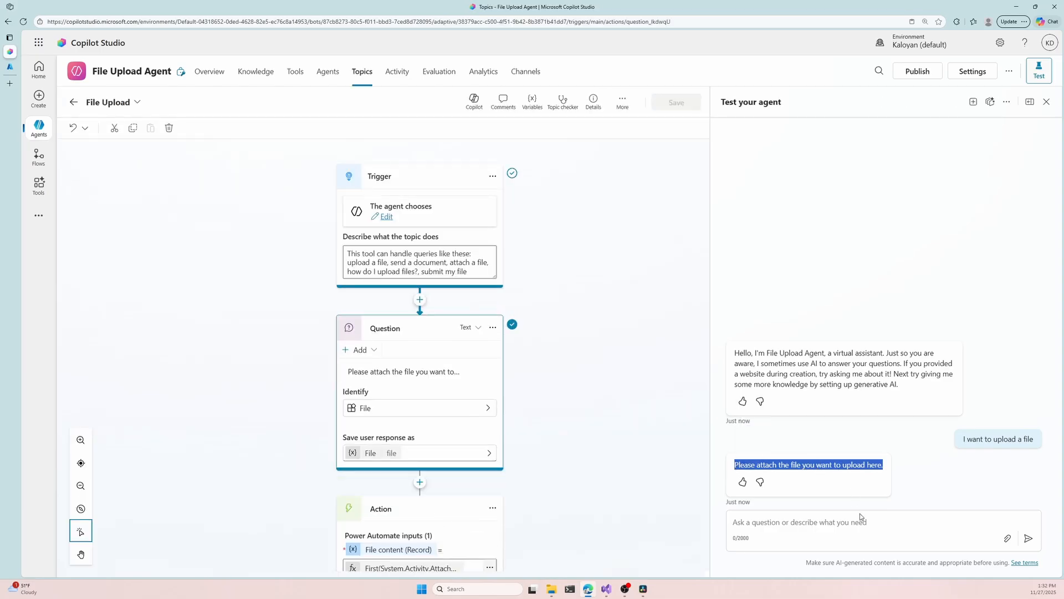
pyautogui.click(1007, 539)
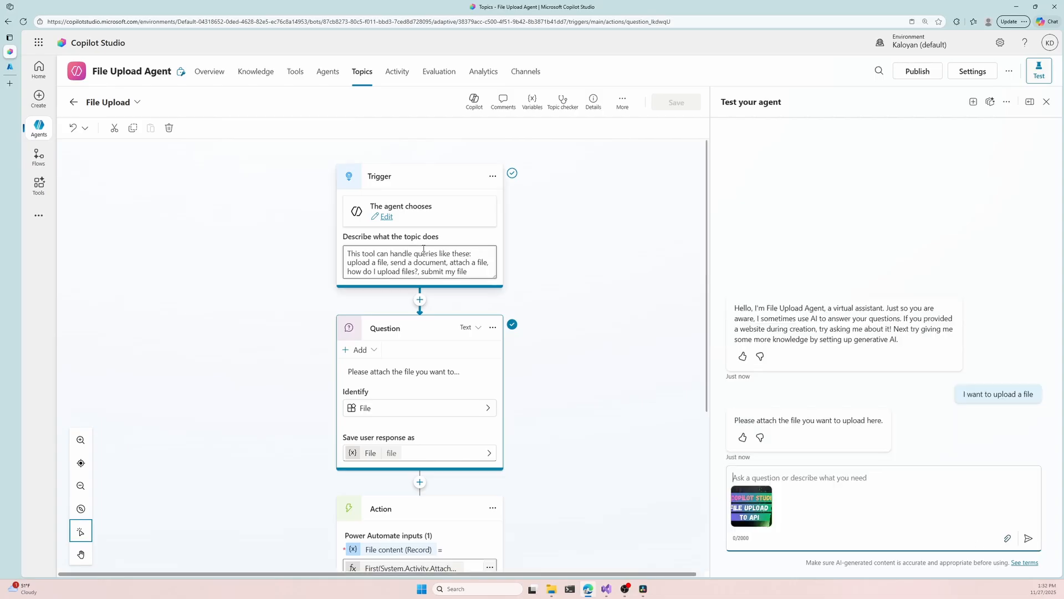
pyautogui.click(1030, 540)
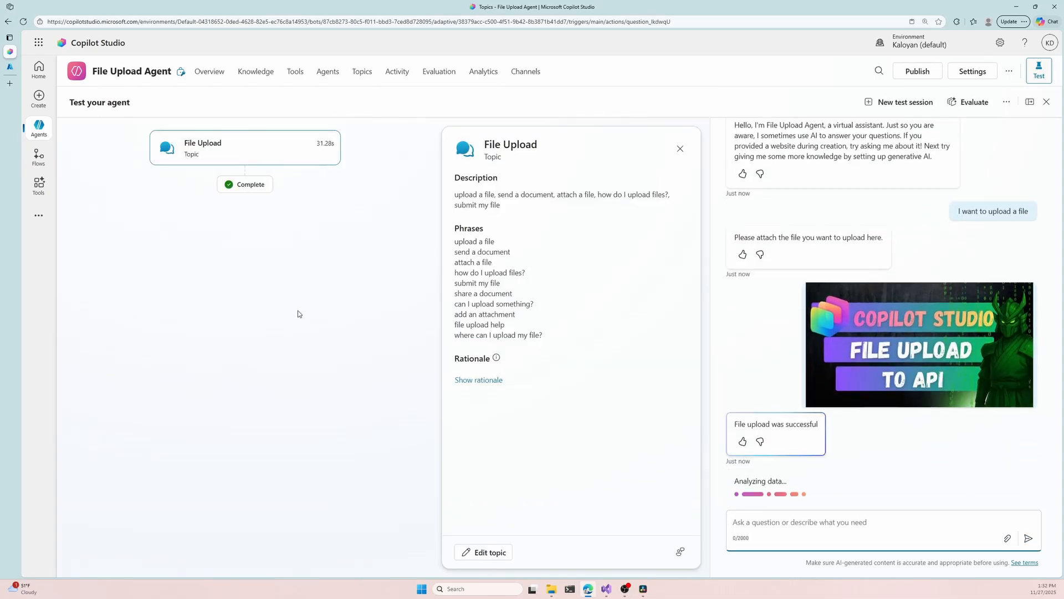
# Check the agent's reply to the upload and switch to the Azure portal to open the uploadedfiles container
pyautogui.moveTo(819, 428); pyautogui.dragTo(738, 463)
pyautogui.click(747, 461)
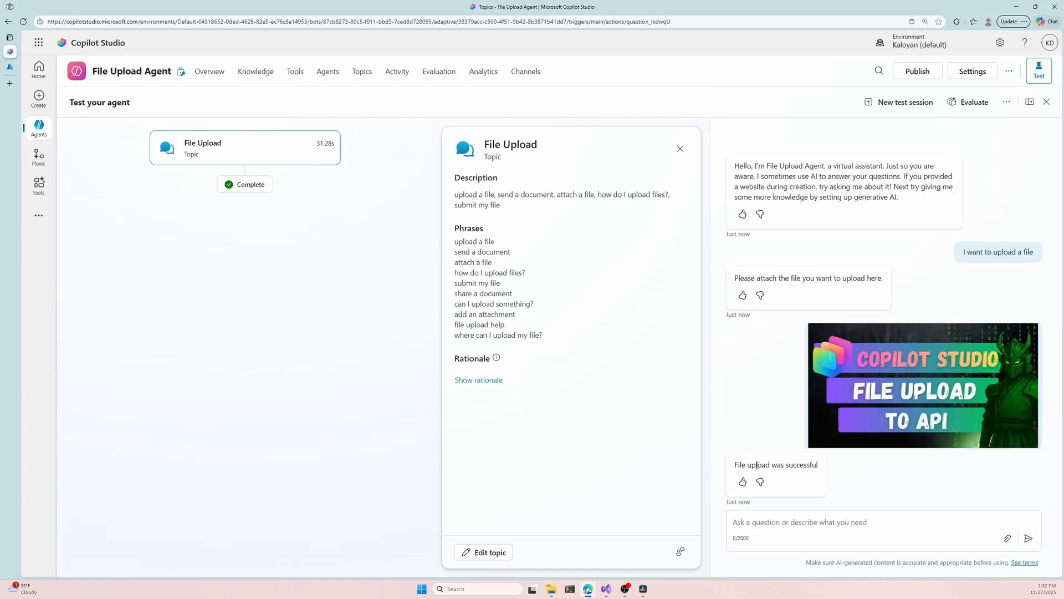
pyautogui.doubleClick(757, 465)
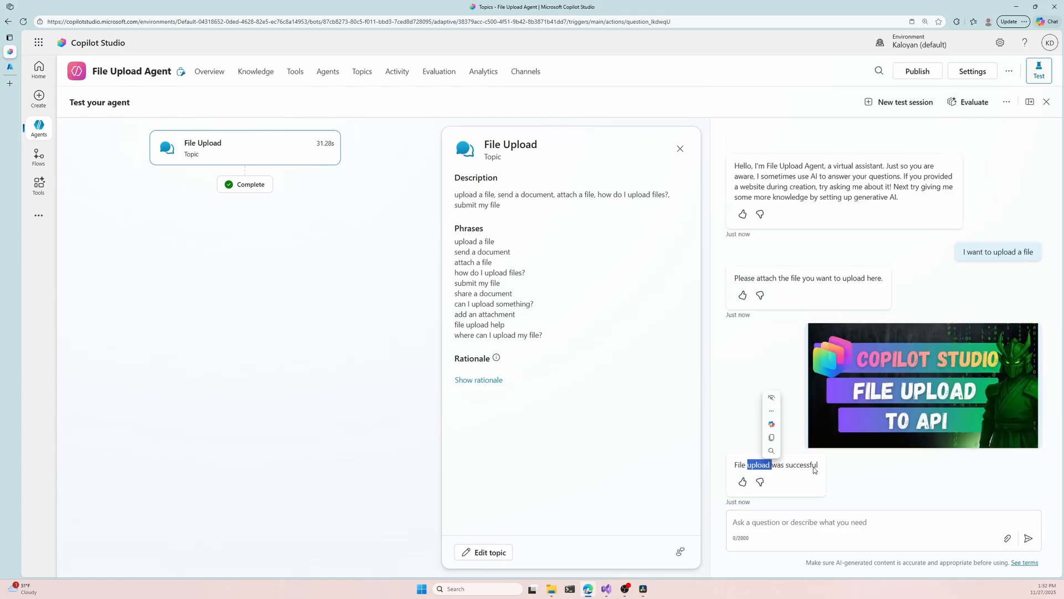
pyautogui.click(11, 67)
pyautogui.click(221, 181)
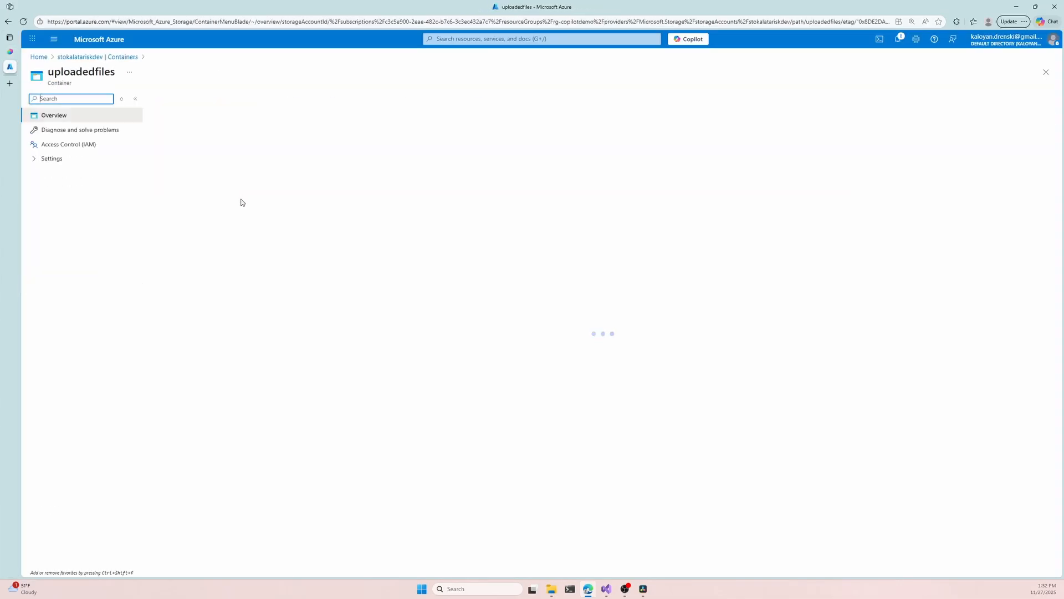